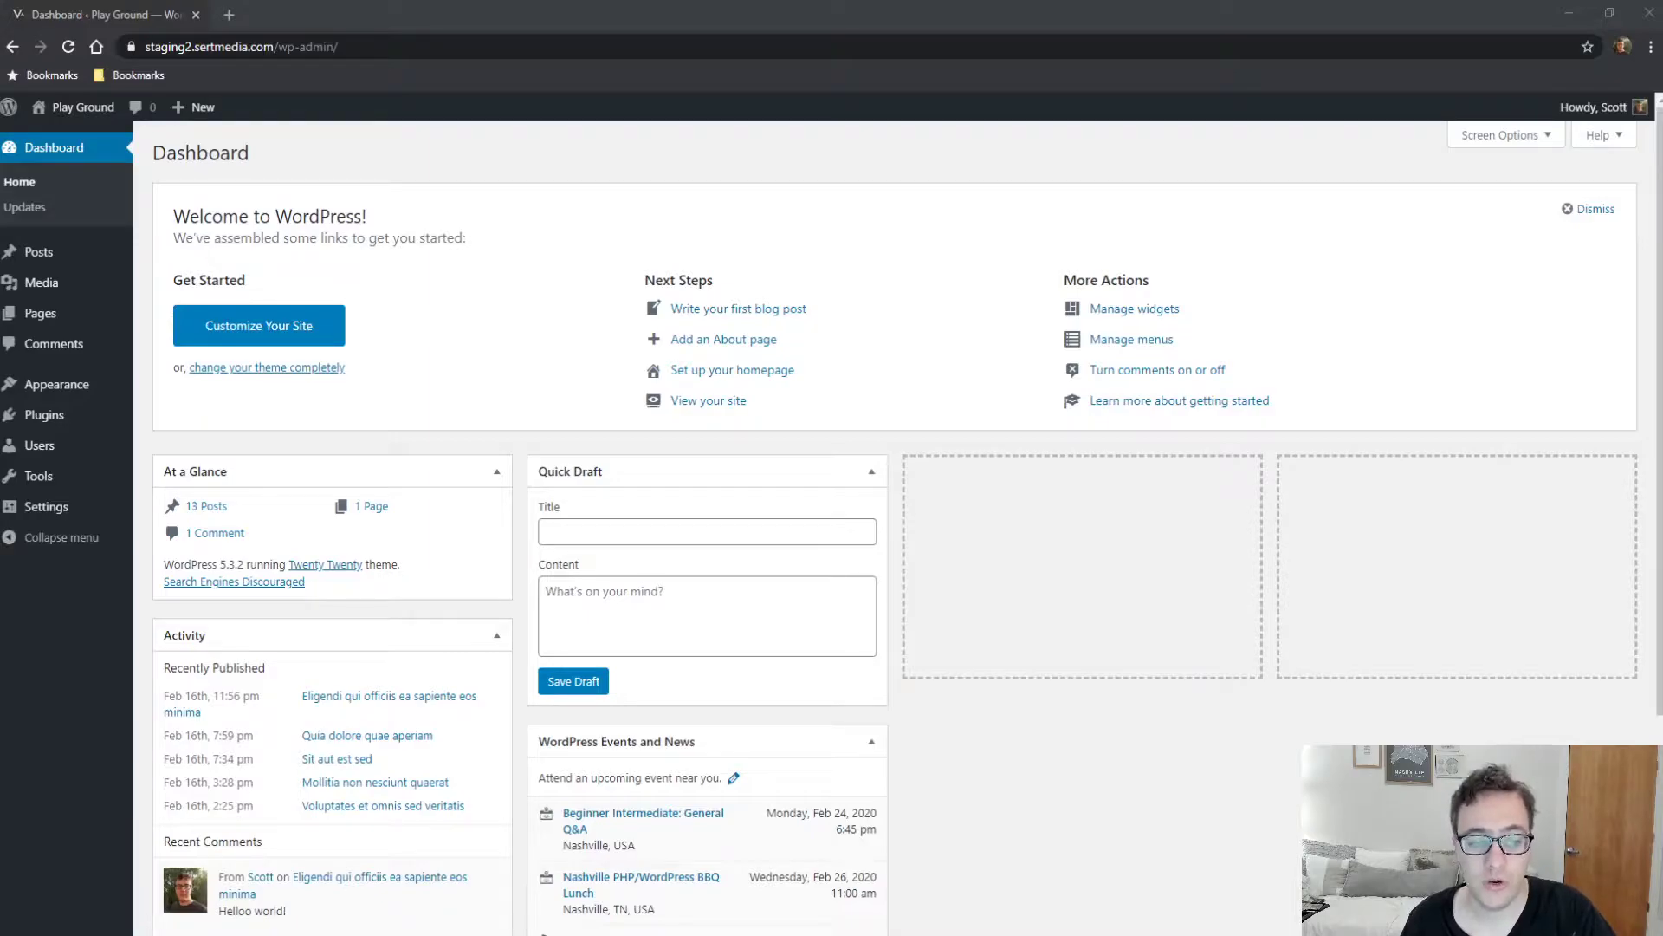
Go to Settings > Limit Login Attempts in the admin sidebar.
{"action": "left_click", "coordinate": [197, 685]}
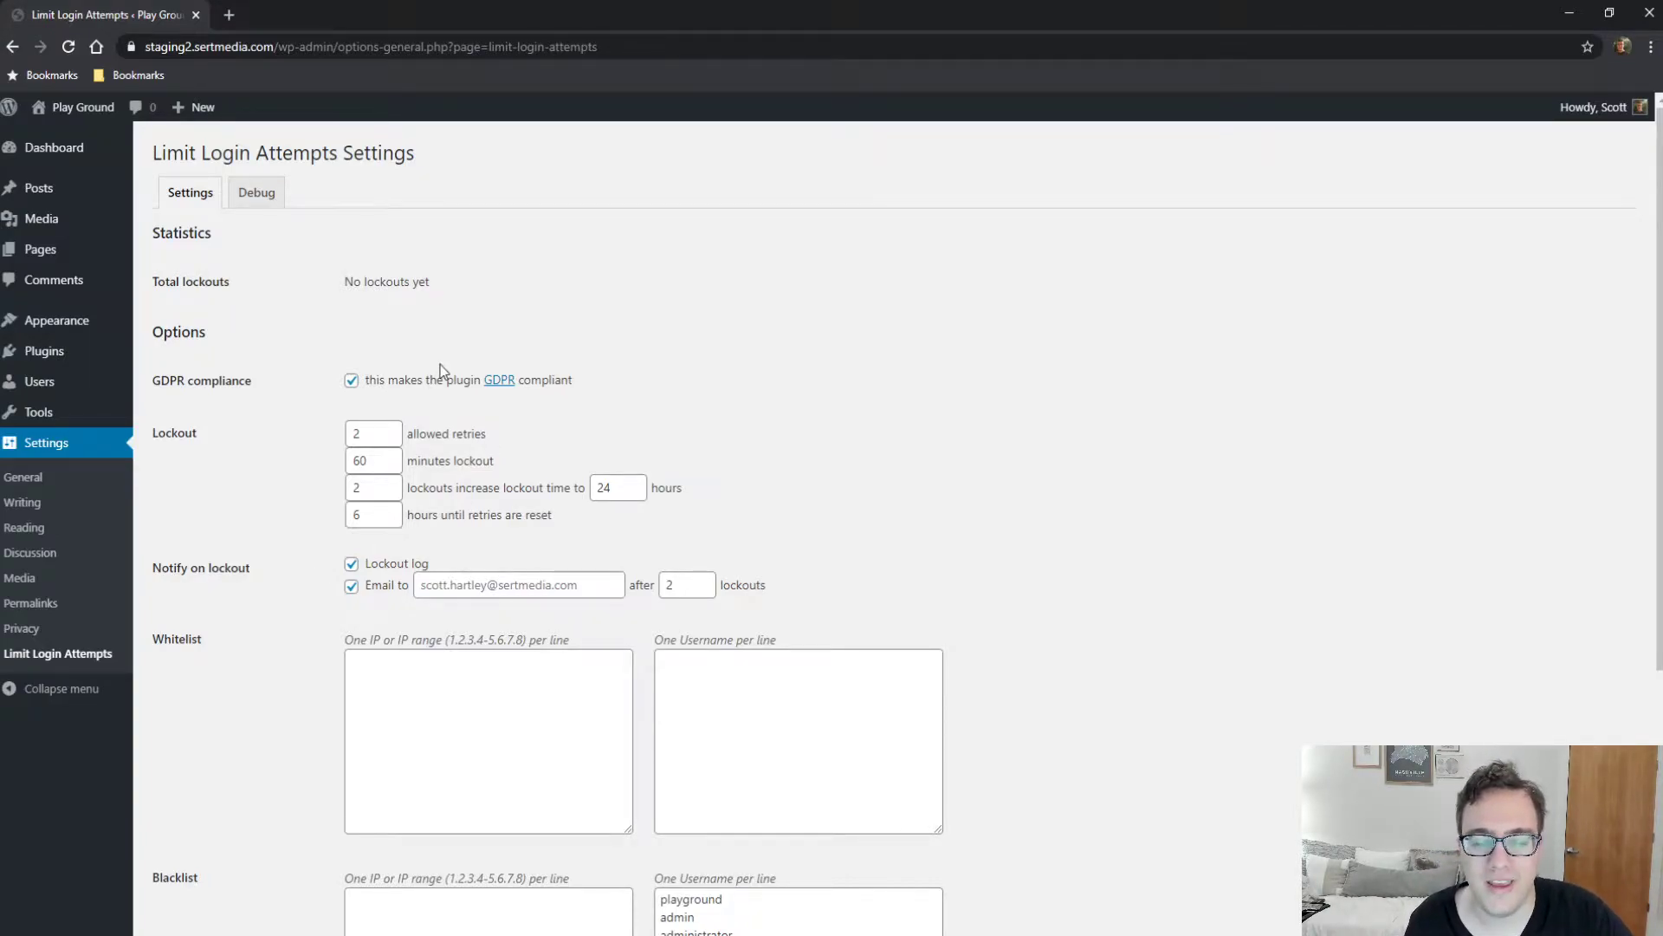
{"action": "scroll", "coordinate": [397, 386], "scroll_direction": "down", "scroll_amount": 1}
{"action": "scroll", "coordinate": [397, 385], "scroll_direction": "down", "scroll_amount": 1}
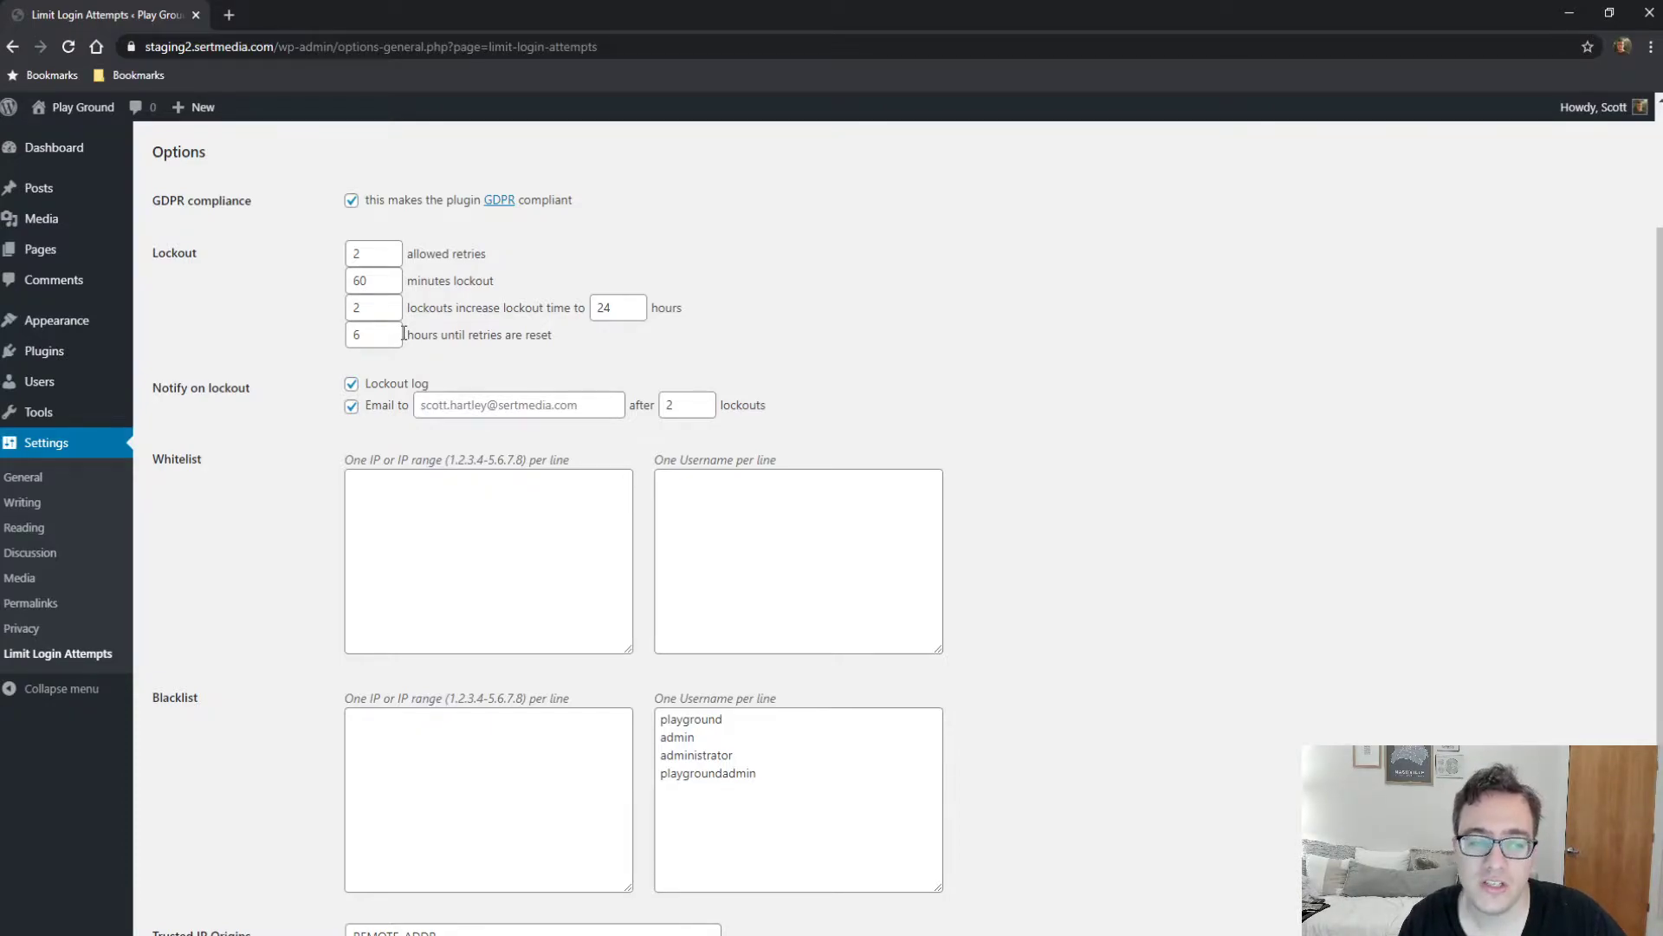
{"action": "triple_click", "coordinate": [470, 278]}
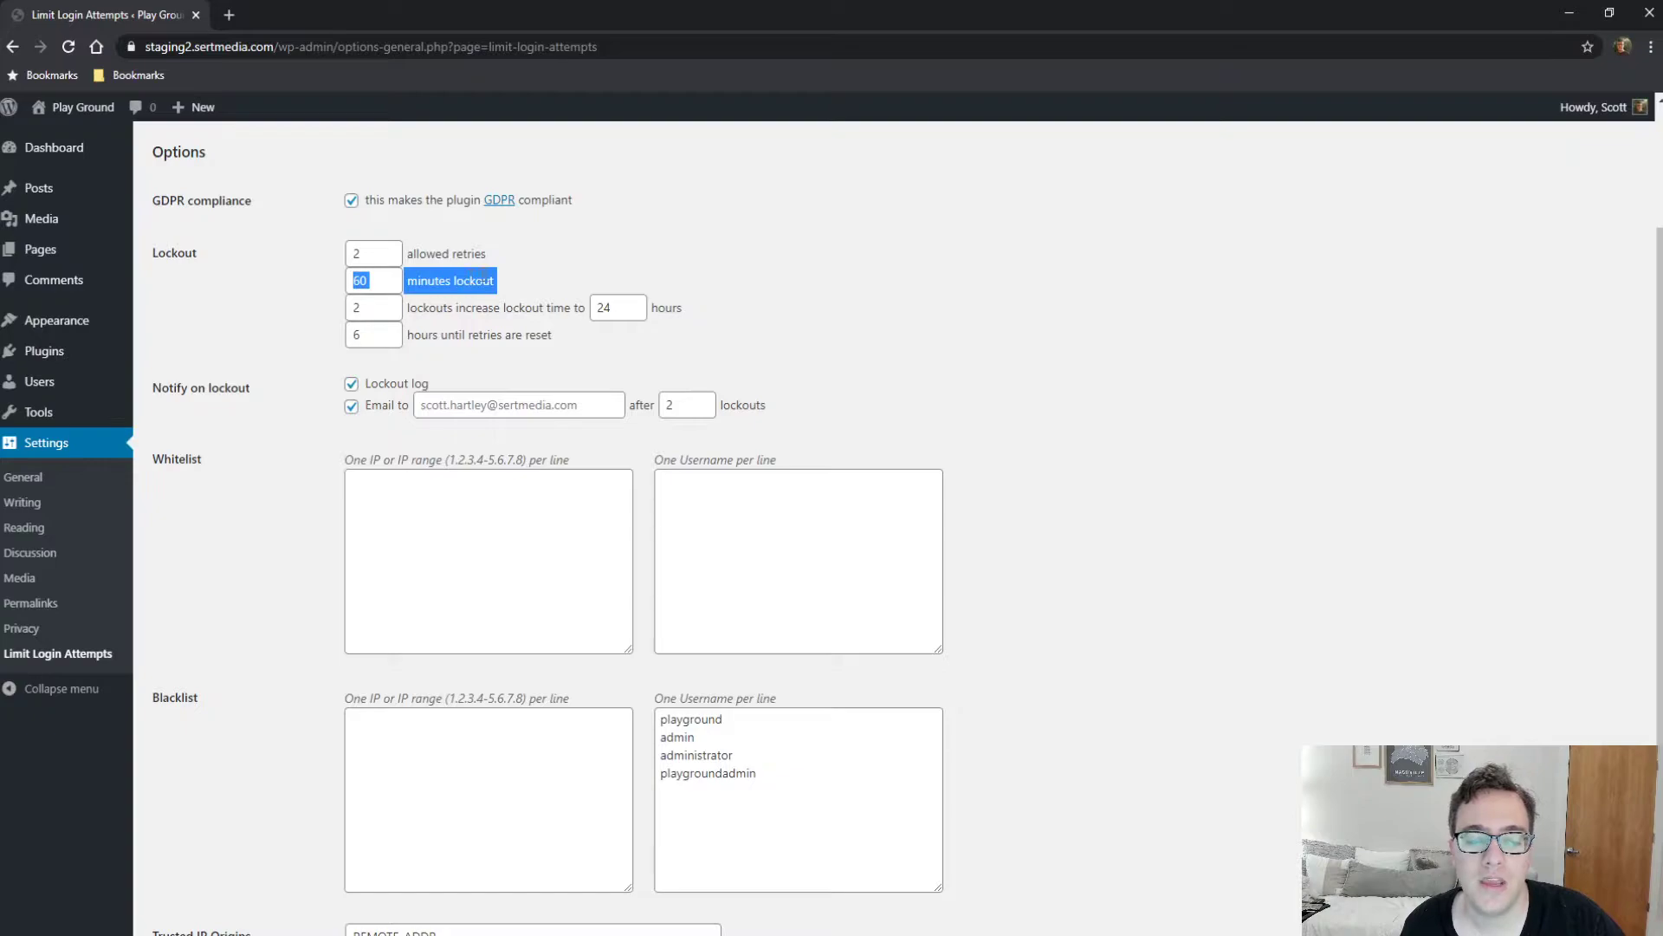
{"action": "left_click", "coordinate": [484, 278]}
{"action": "double_click", "coordinate": [483, 277]}
{"action": "left_click", "coordinate": [484, 275]}
{"action": "double_click", "coordinate": [483, 277]}
{"action": "left_click", "coordinate": [483, 277]}
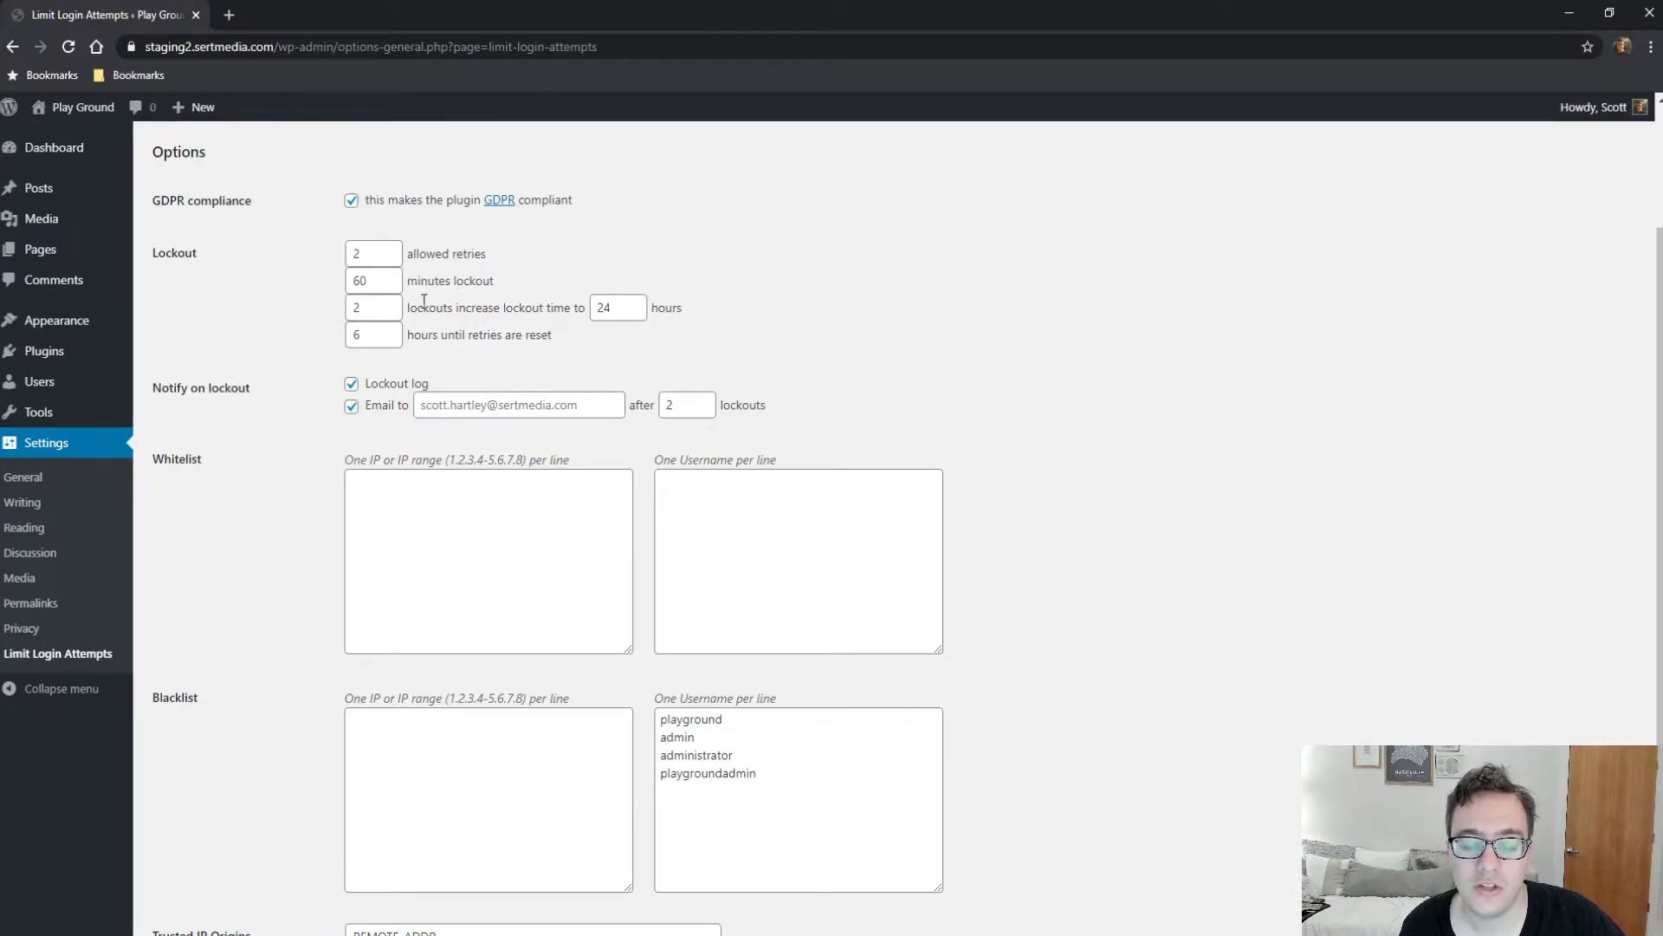
{"action": "left_click_drag", "start_coordinate": [409, 308], "coordinate": [513, 308]}
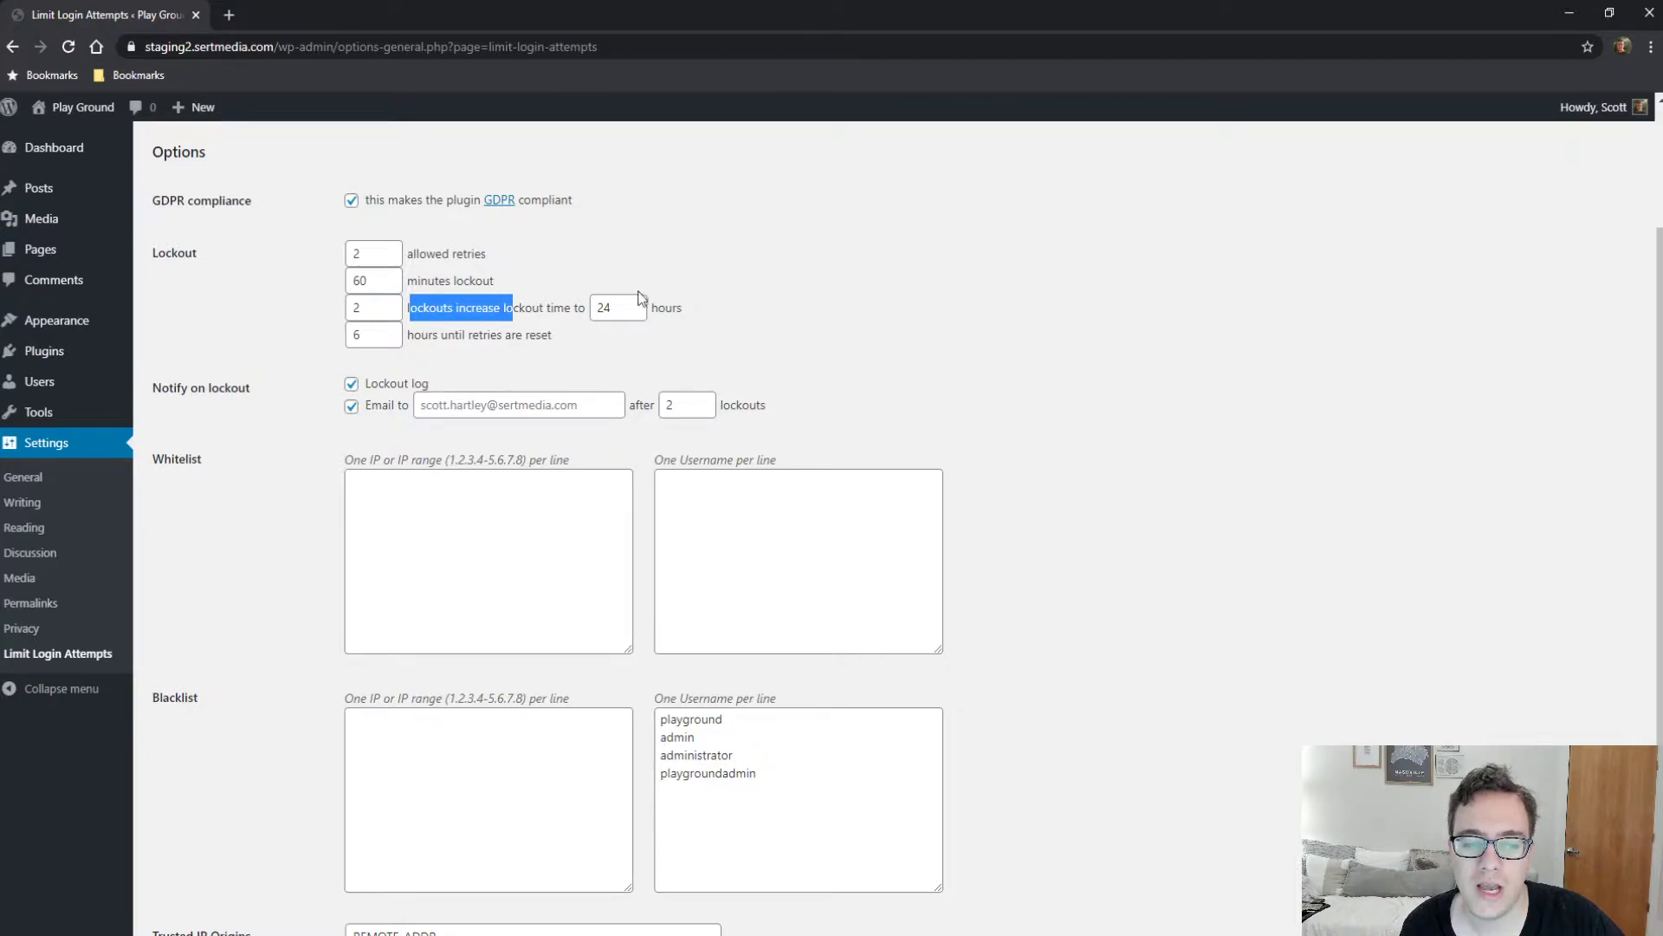
{"action": "left_click_drag", "start_coordinate": [689, 307], "coordinate": [664, 309]}
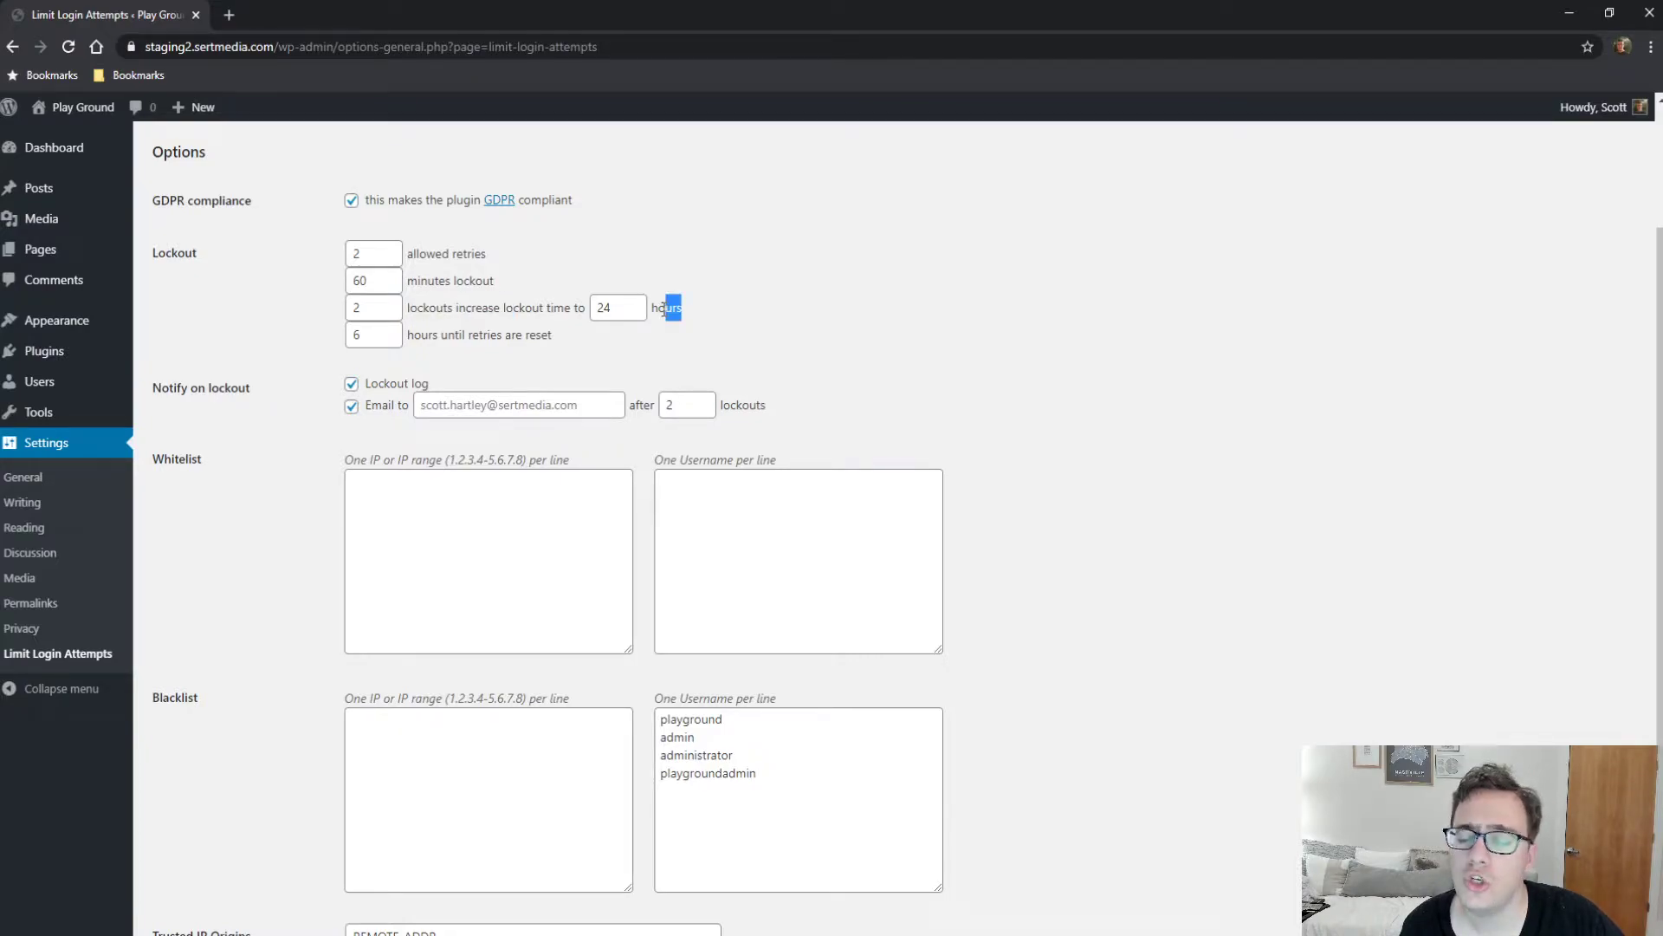
{"action": "left_click", "coordinate": [636, 367]}
{"action": "left_click_drag", "start_coordinate": [507, 284], "coordinate": [450, 281]}
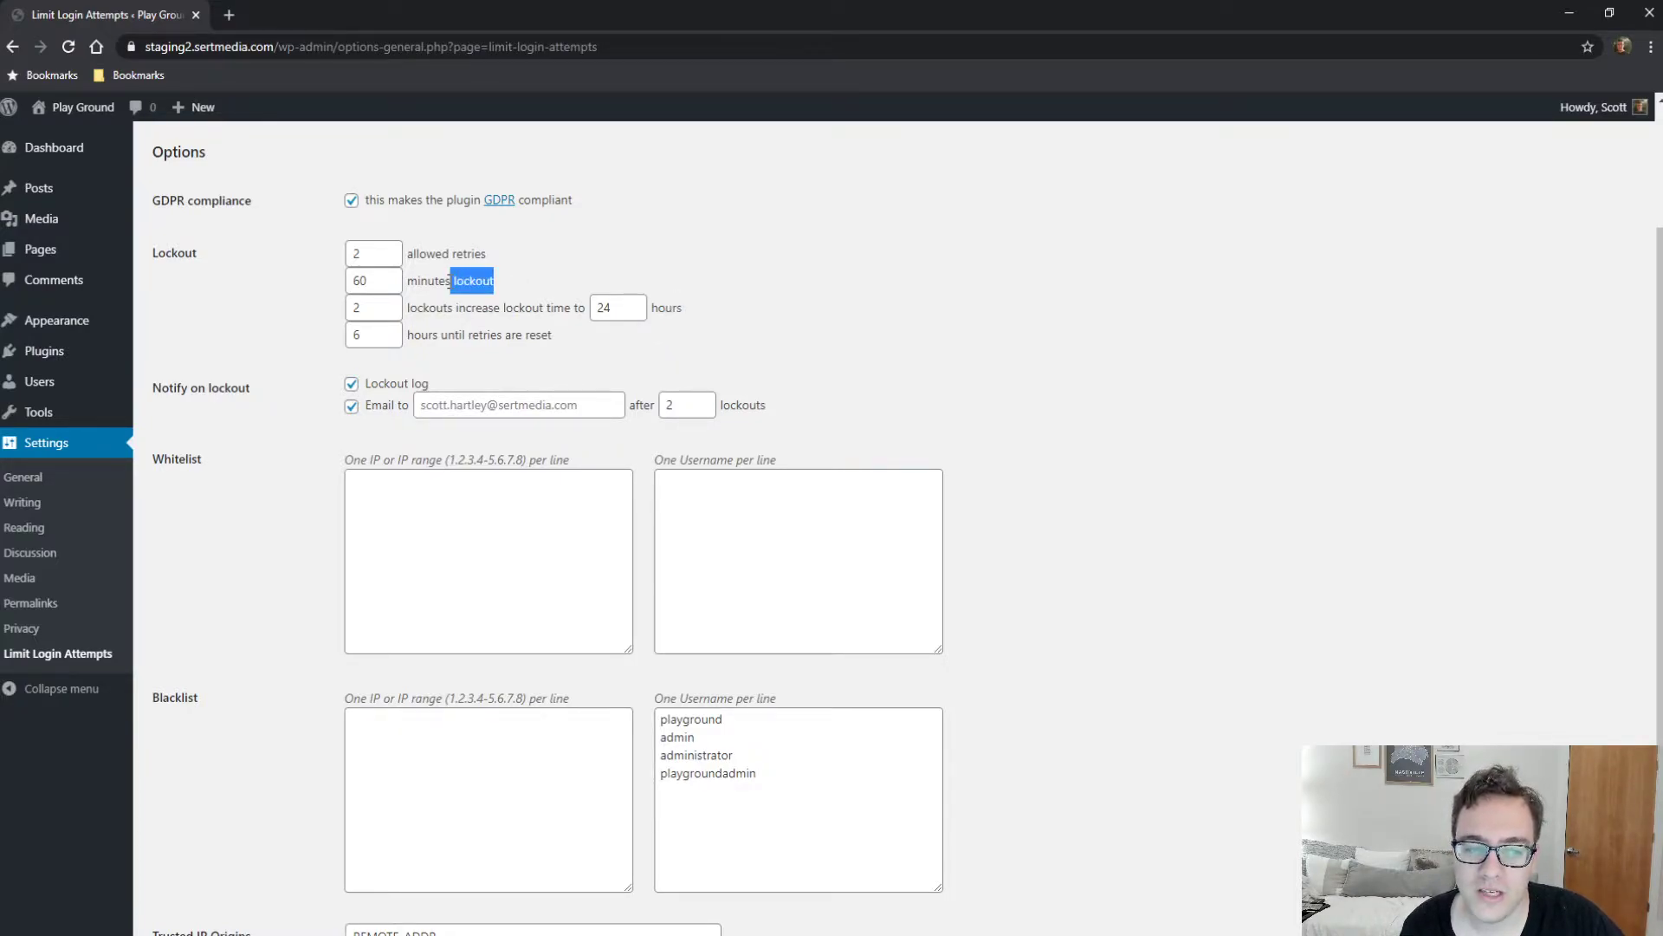
{"action": "left_click_drag", "start_coordinate": [552, 335], "coordinate": [435, 339]}
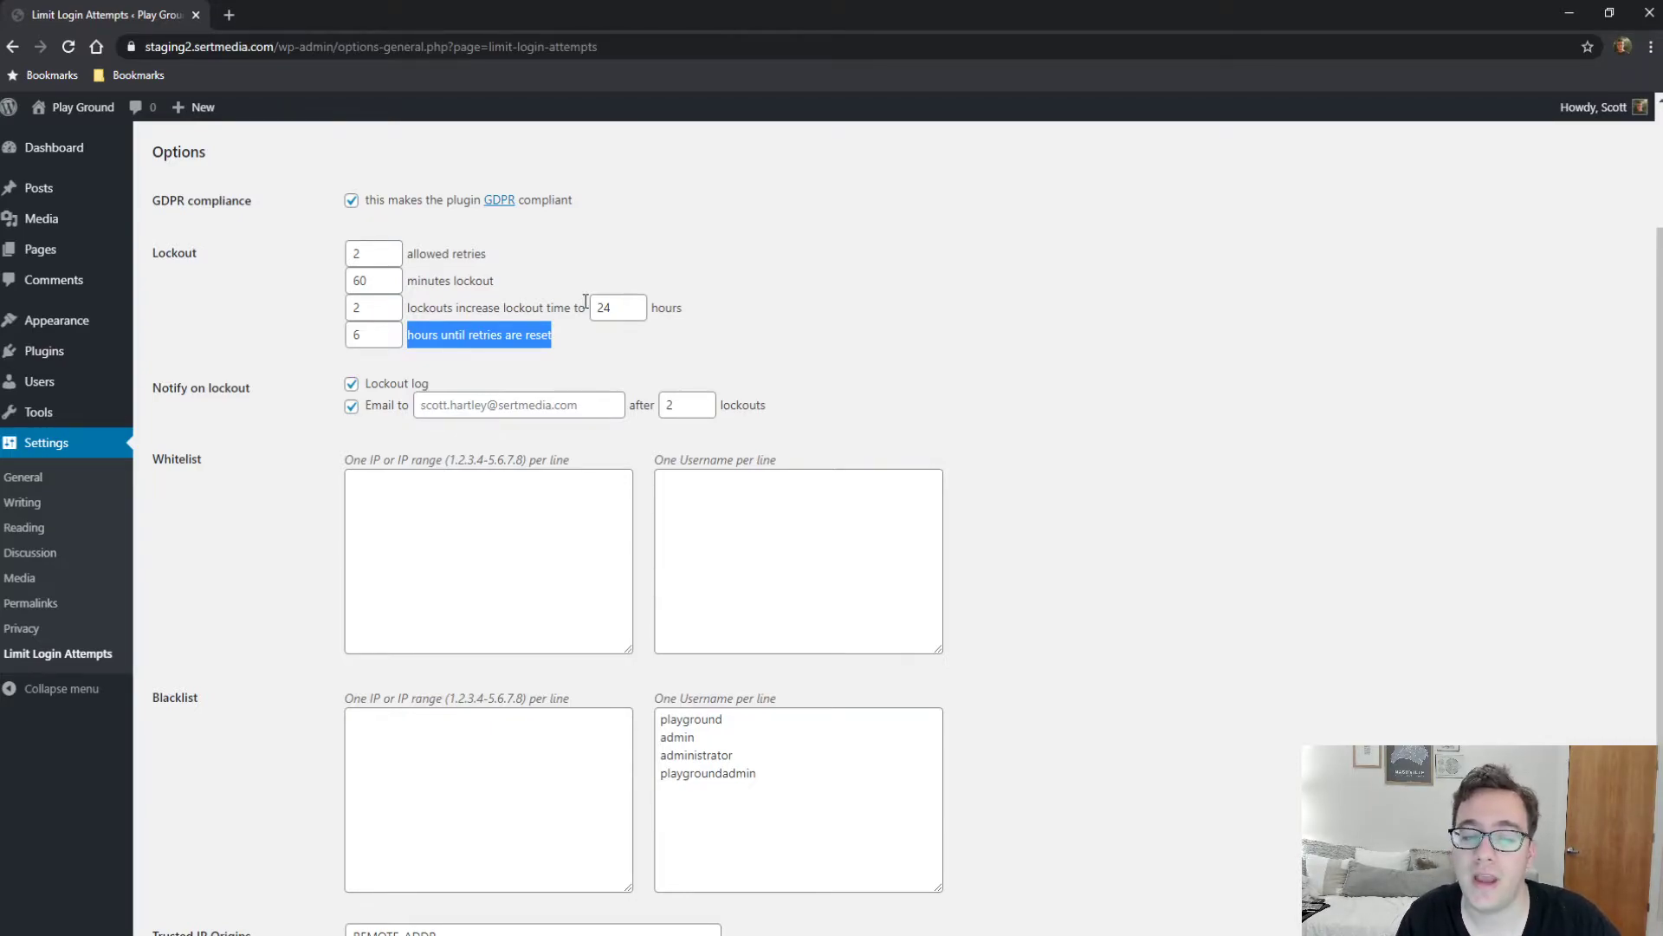
Uncheck the Lockout log and Email to notification options under Notify on lockout.
{"action": "left_click", "coordinate": [351, 383]}
{"action": "scroll", "coordinate": [326, 443], "scroll_direction": "down", "scroll_amount": 1}
{"action": "scroll", "coordinate": [326, 443], "scroll_direction": "down", "scroll_amount": 1}
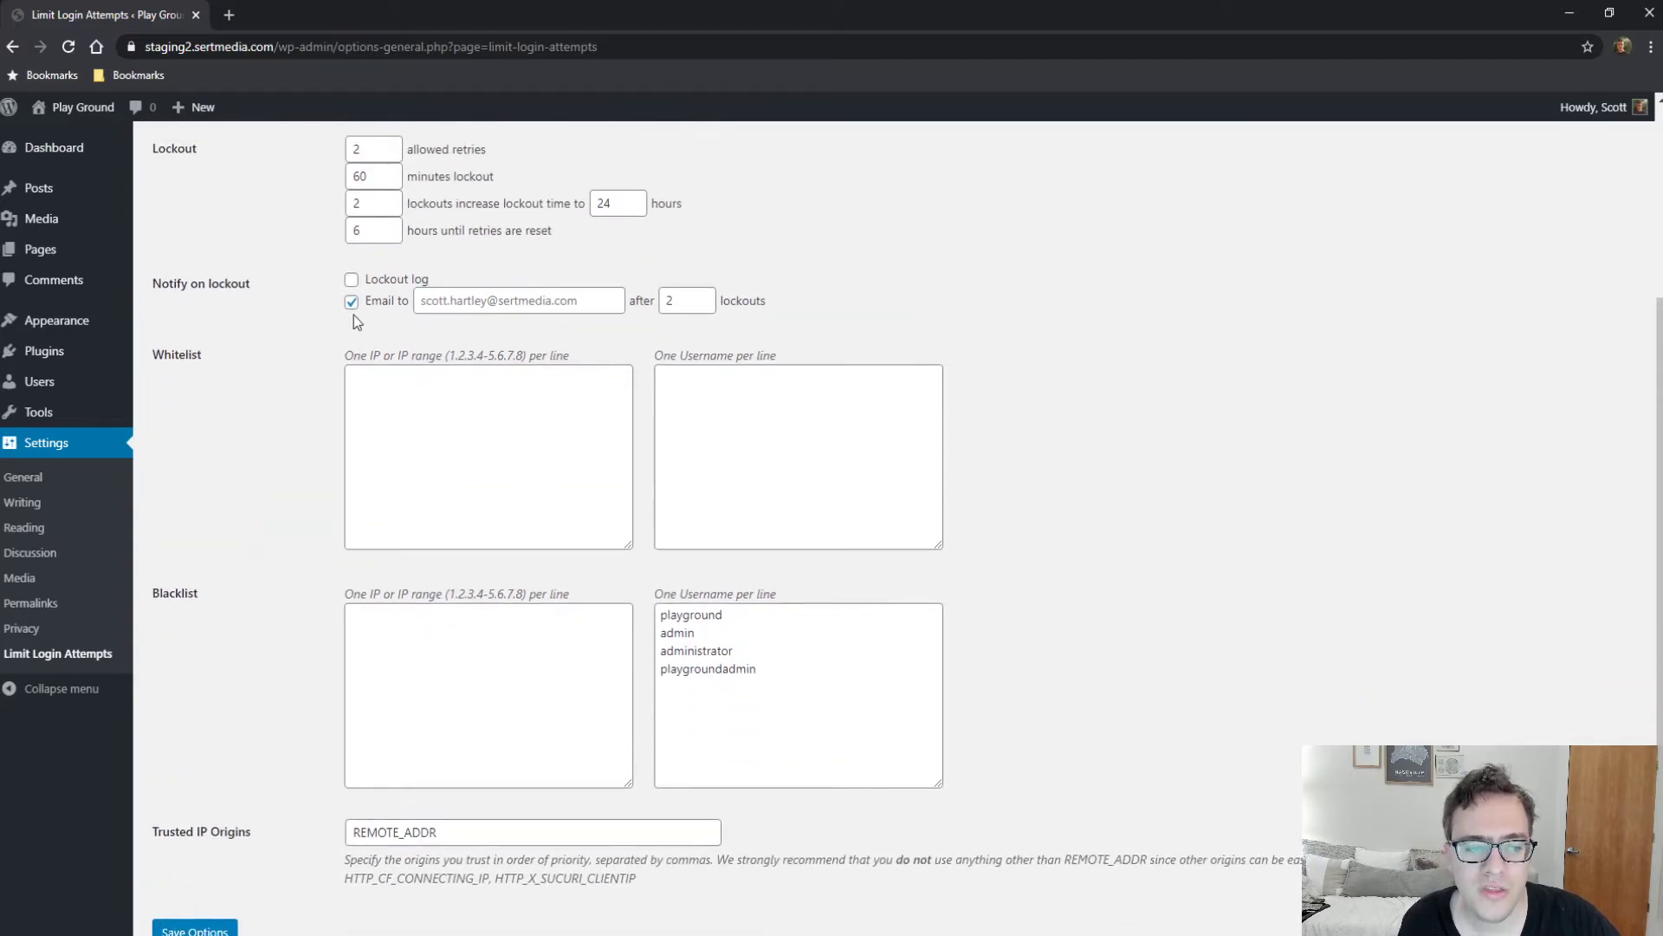
{"action": "left_click", "coordinate": [351, 290]}
{"action": "scroll", "coordinate": [305, 398], "scroll_direction": "down", "scroll_amount": 1}
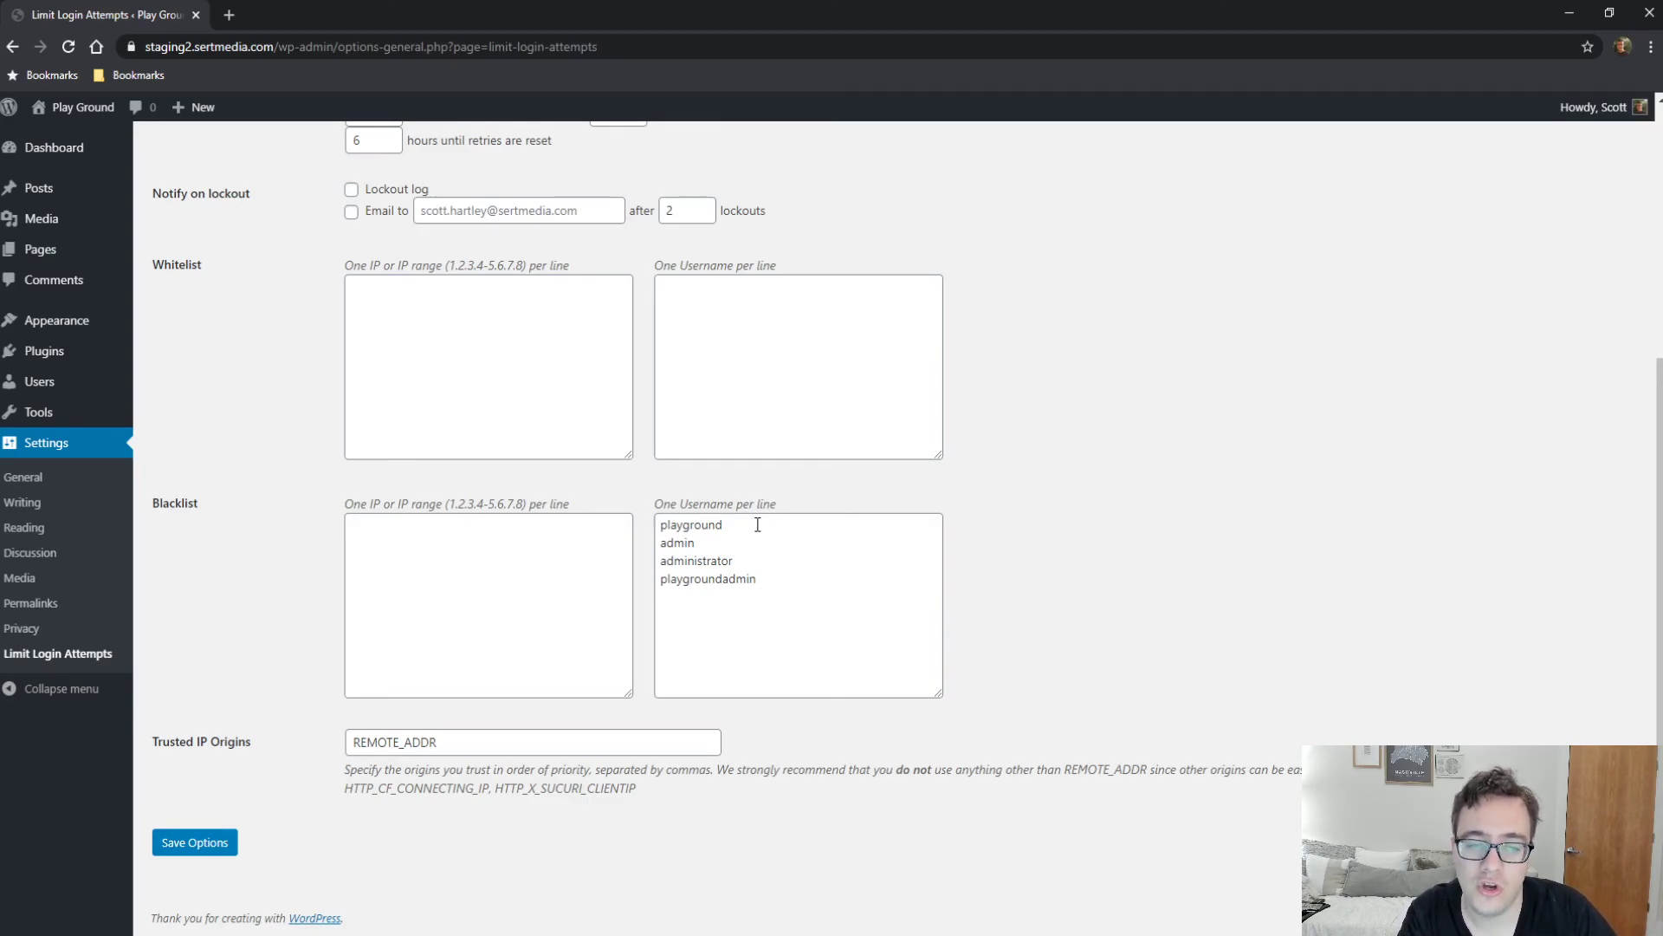
{"action": "scroll", "coordinate": [822, 502], "scroll_direction": "up", "scroll_amount": 5}
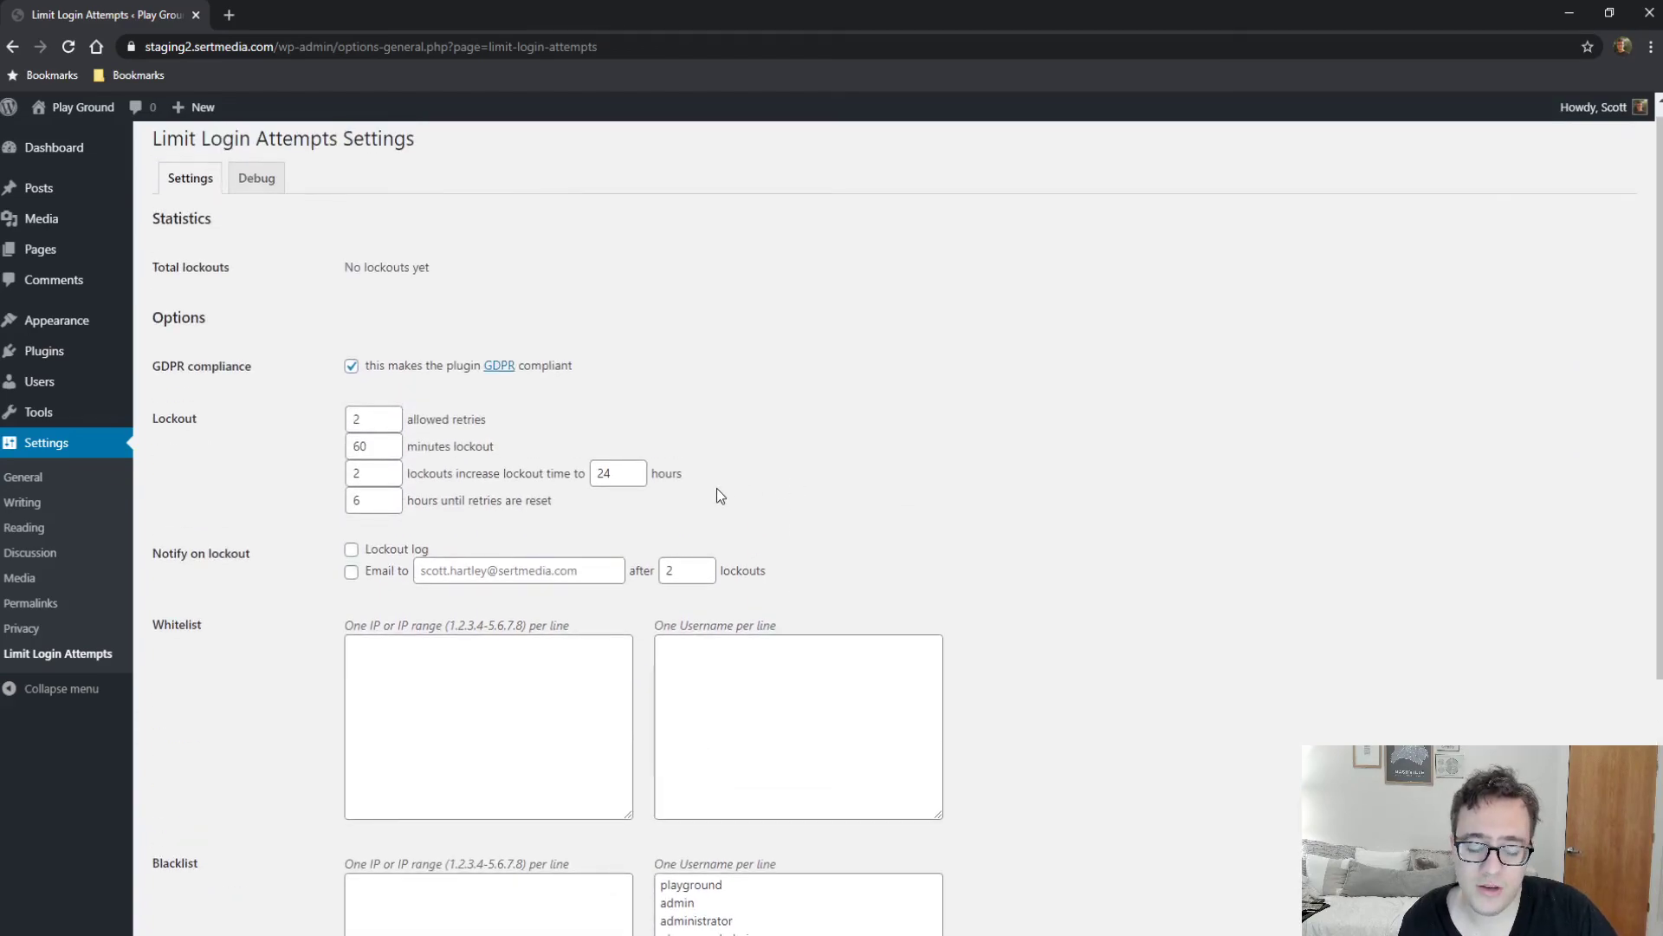
Show the Debug tab listing HTTP_X_REAL_IP and REMOTE_ADDR headers.
{"action": "left_click", "coordinate": [268, 207]}
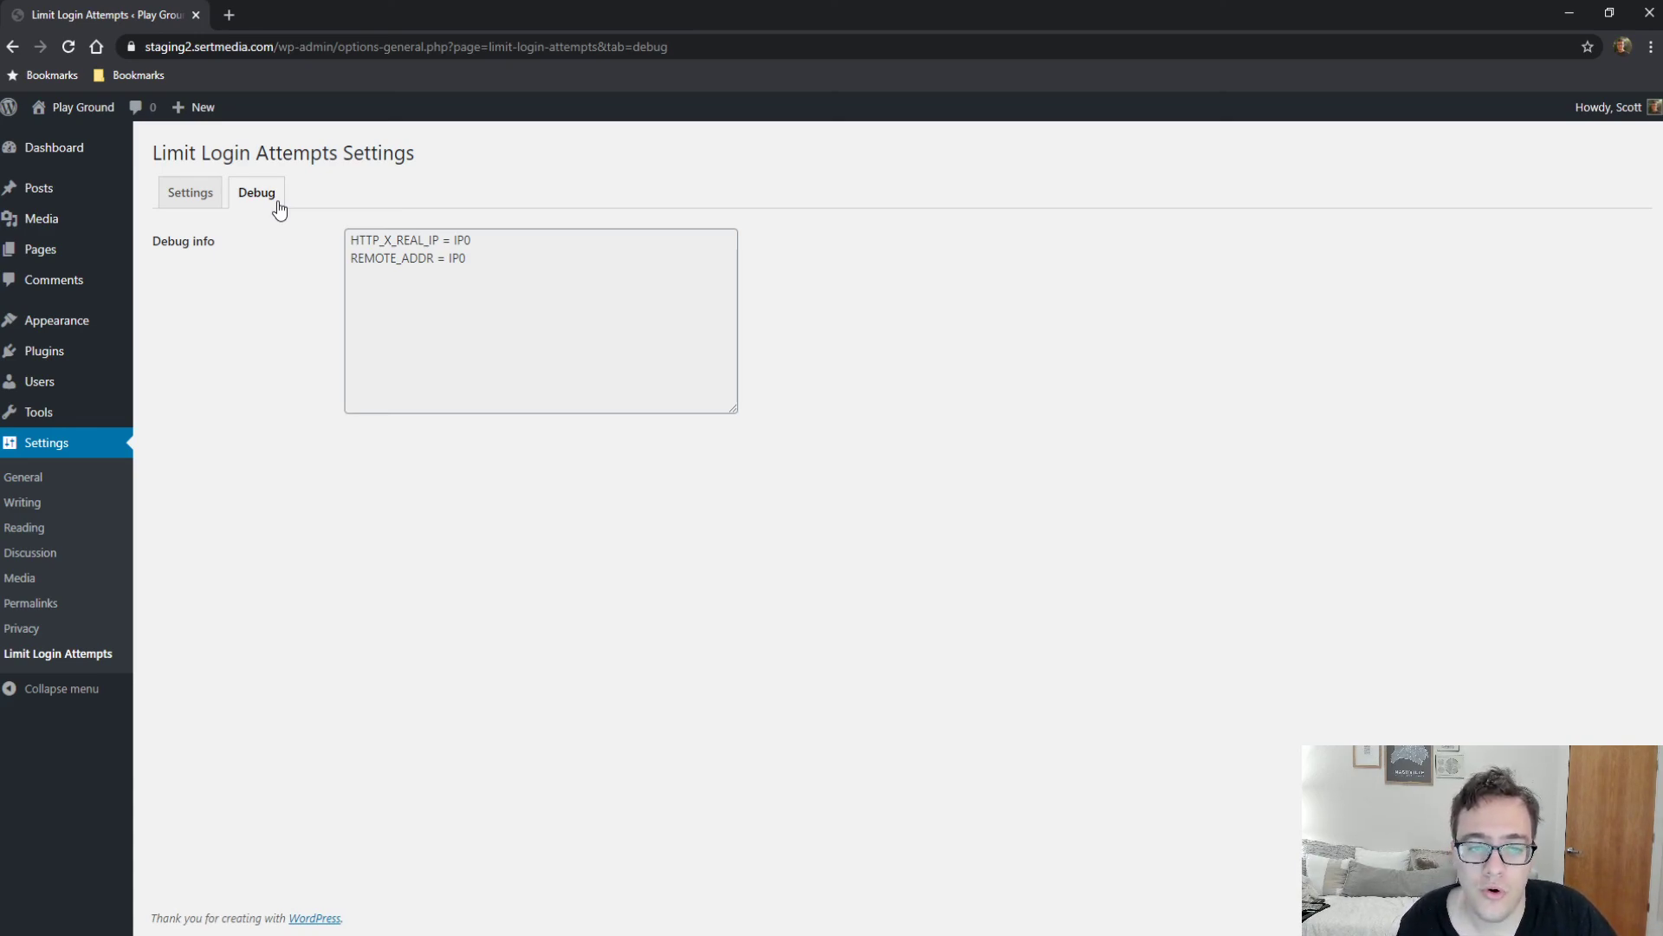